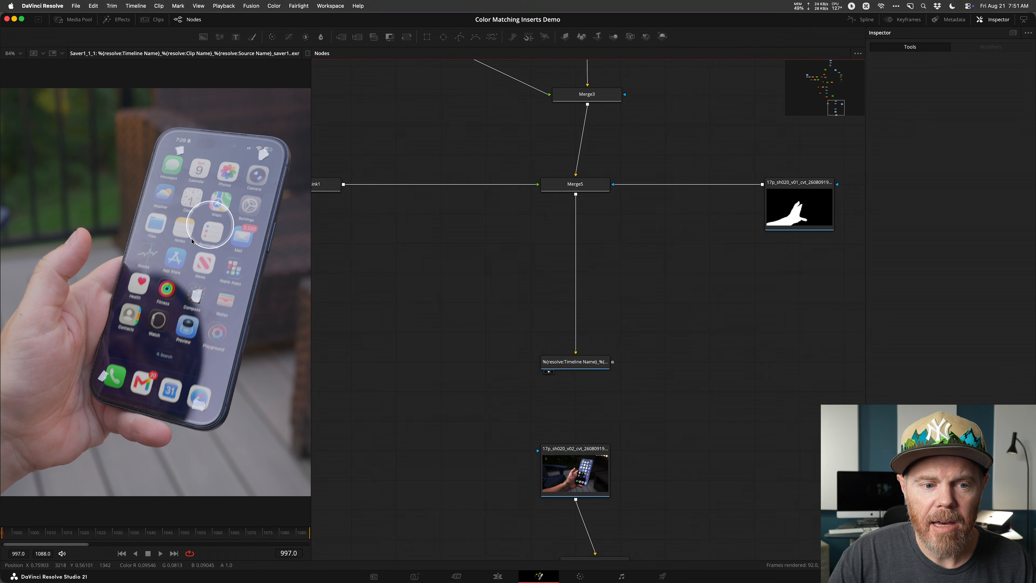
- Add a note beside the saver node containing the timecode 19:18:12:20
{"action": "left_click", "coordinate": [591, 362]}
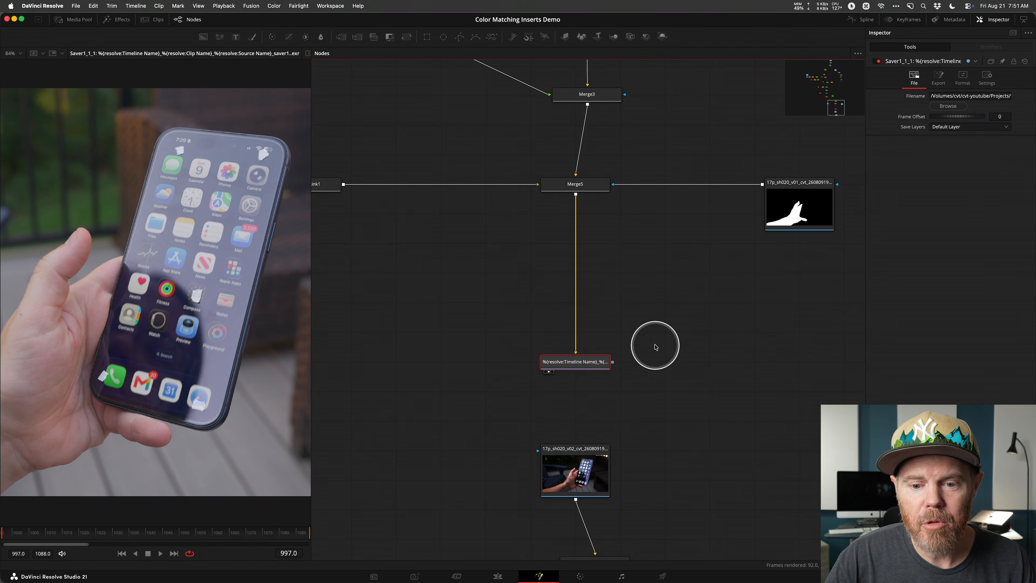
{"action": "left_click", "coordinate": [676, 312]}
{"action": "key", "text": "shift+space"}
{"action": "type", "text": "note"}
{"action": "key", "text": "Return"}
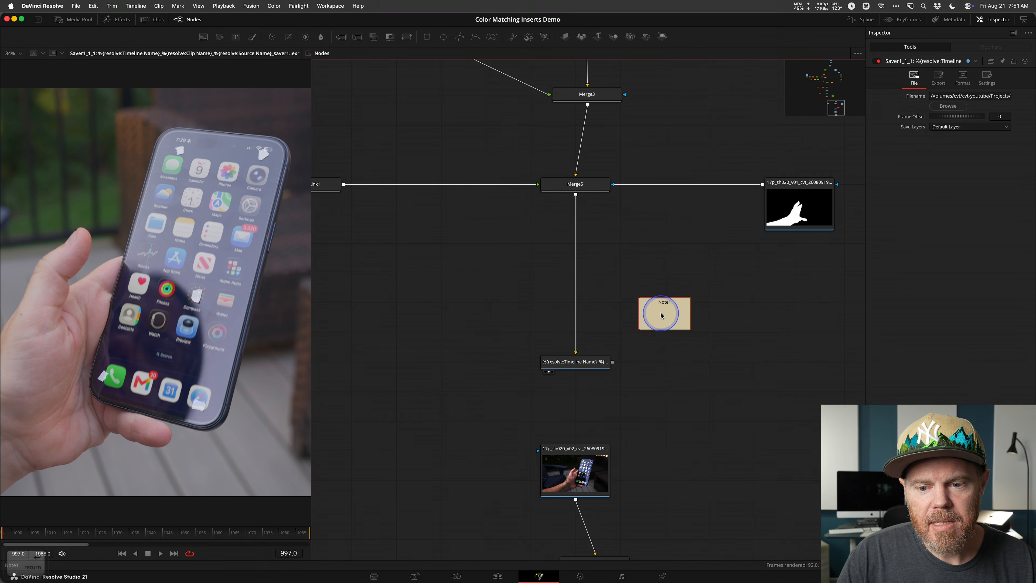
{"action": "double_click", "coordinate": [681, 324]}
{"action": "type", "text": "19:18:12:20"}
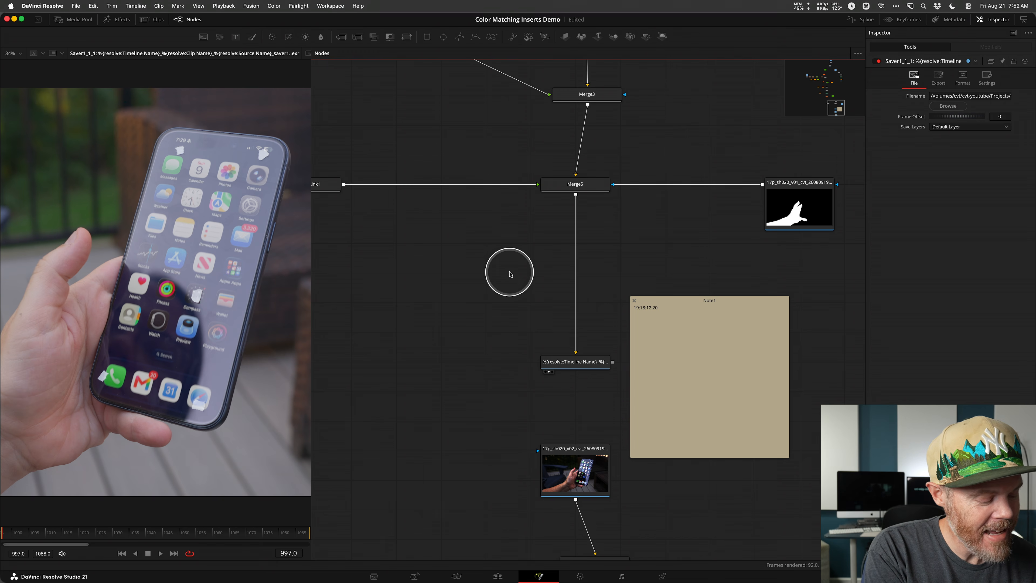
- Add a Set Time Code node and insert it between Merge5 and the saver node
{"action": "key", "text": "shift+space"}
{"action": "type", "text": "set"}
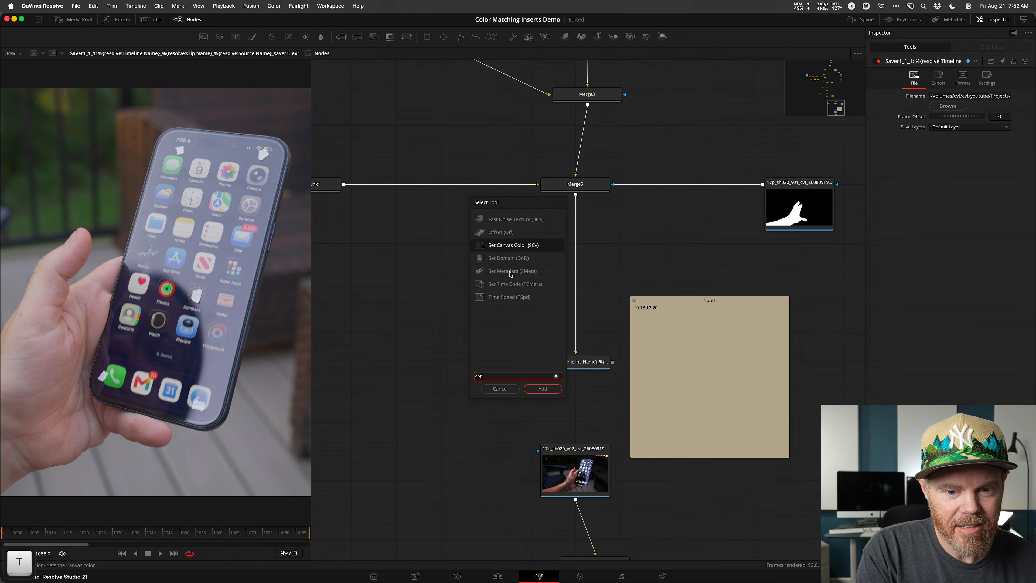
{"action": "key", "text": "Down"}
{"action": "key", "text": "Down"}
{"action": "key", "text": "Down"}
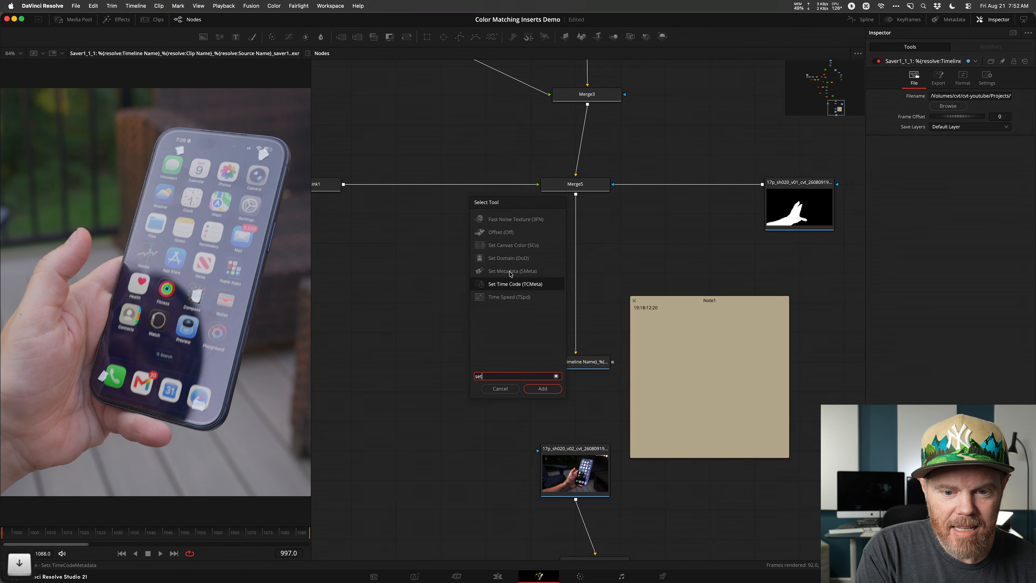
{"action": "key", "text": "Return"}
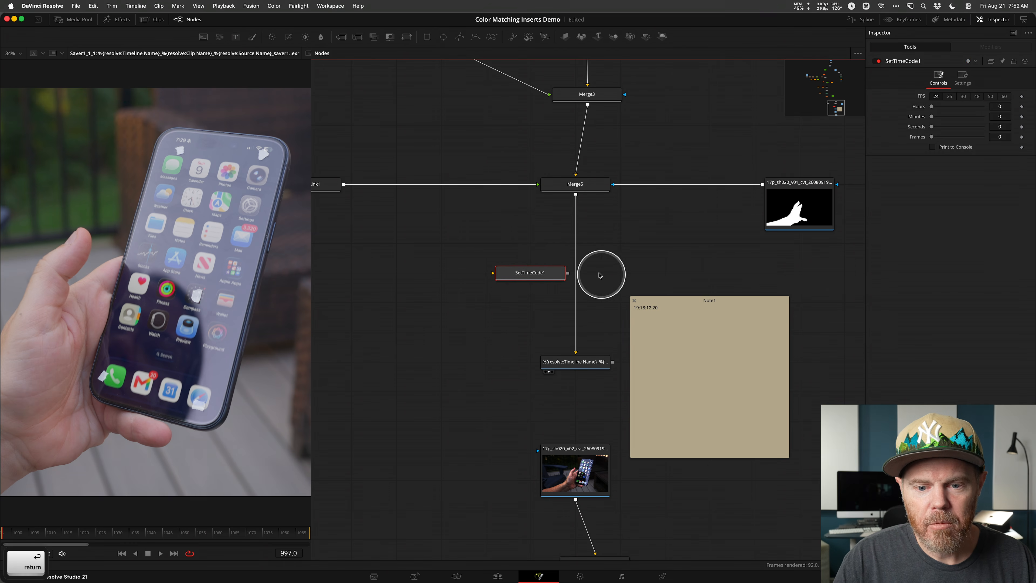
{"action": "left_click_drag", "start_coordinate": [528, 272], "coordinate": [576, 273]}
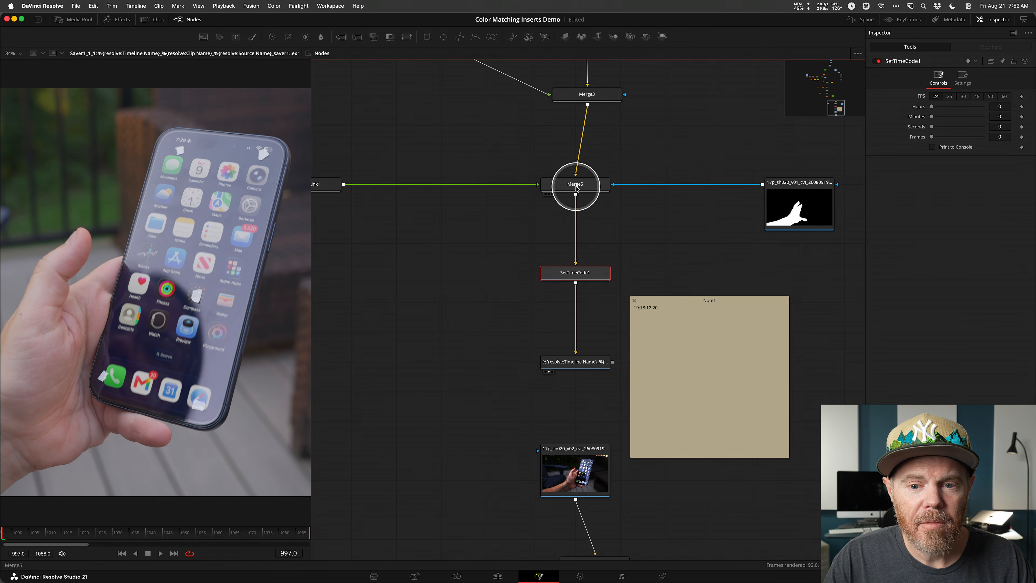
- Load Merge5 in the viewer and inspect its metadata overlay for a timecode entry
{"action": "key", "text": "1"}
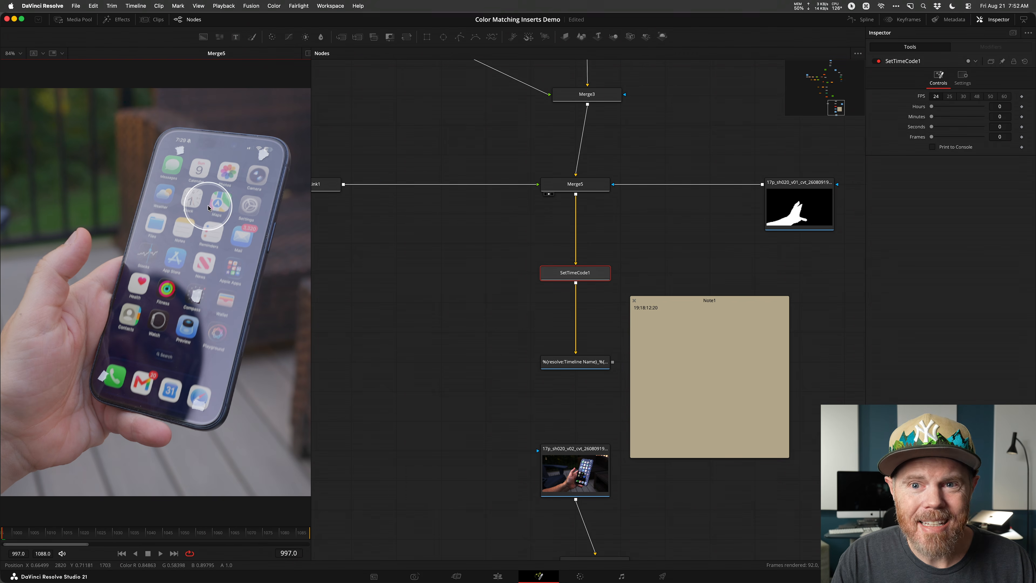
{"action": "key", "text": "v"}
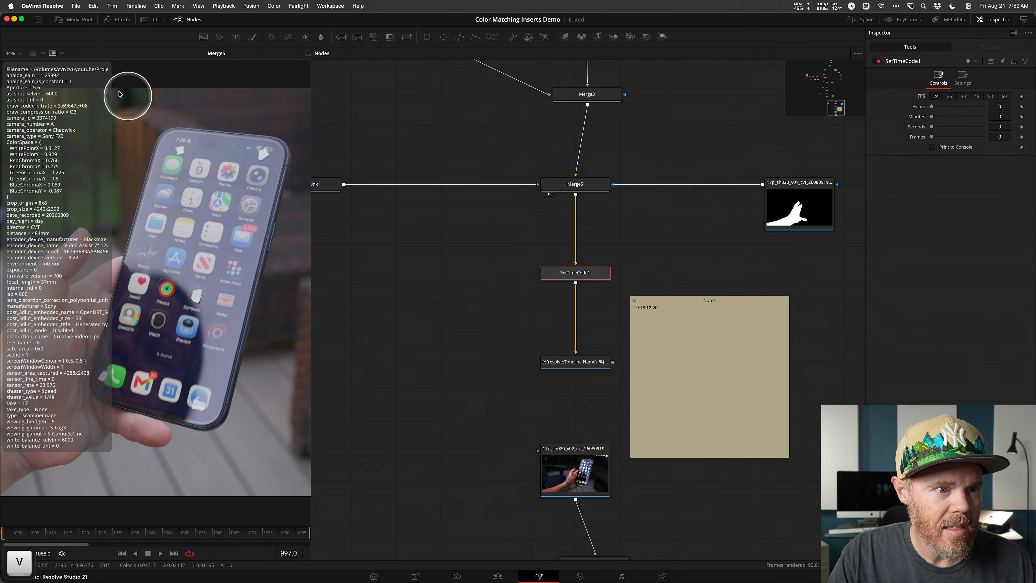
{"action": "left_click", "coordinate": [62, 53]}
{"action": "left_click", "coordinate": [177, 108]}
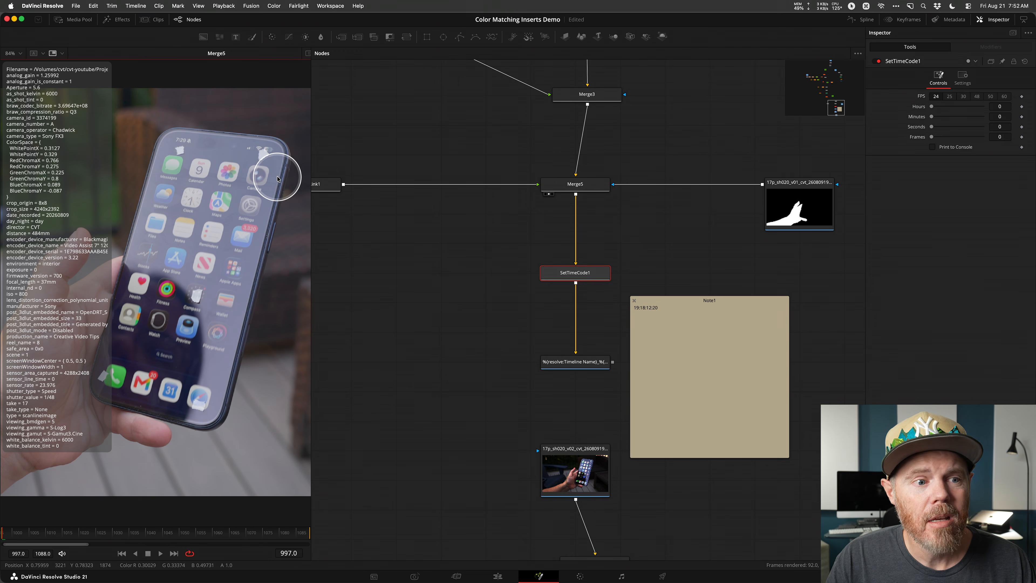
{"action": "key", "text": "v"}
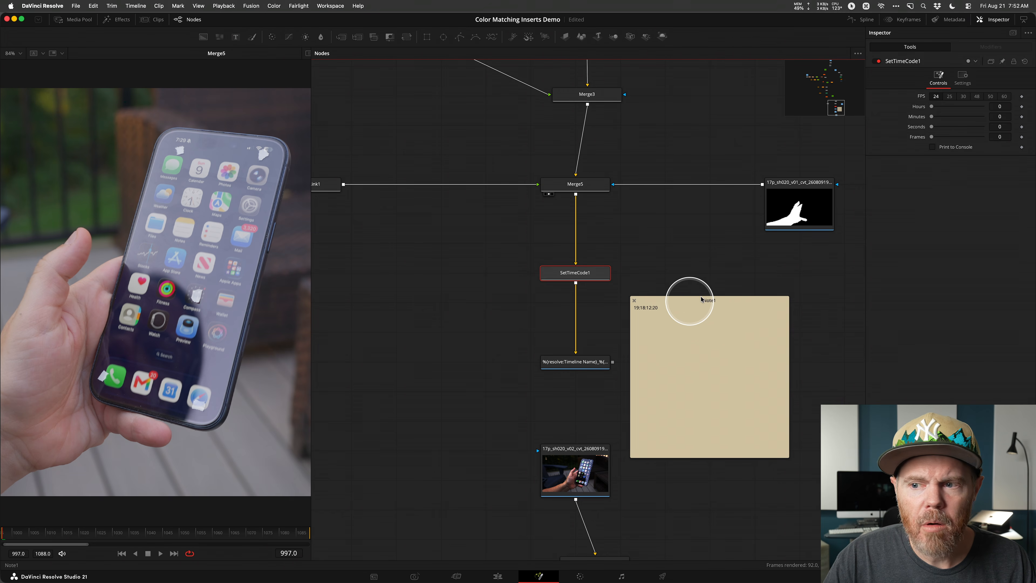
- Set the SetTimeCode1 node to 19 hours, 18 minutes, 12 seconds and 20 frames
{"action": "left_click", "coordinate": [1003, 108]}
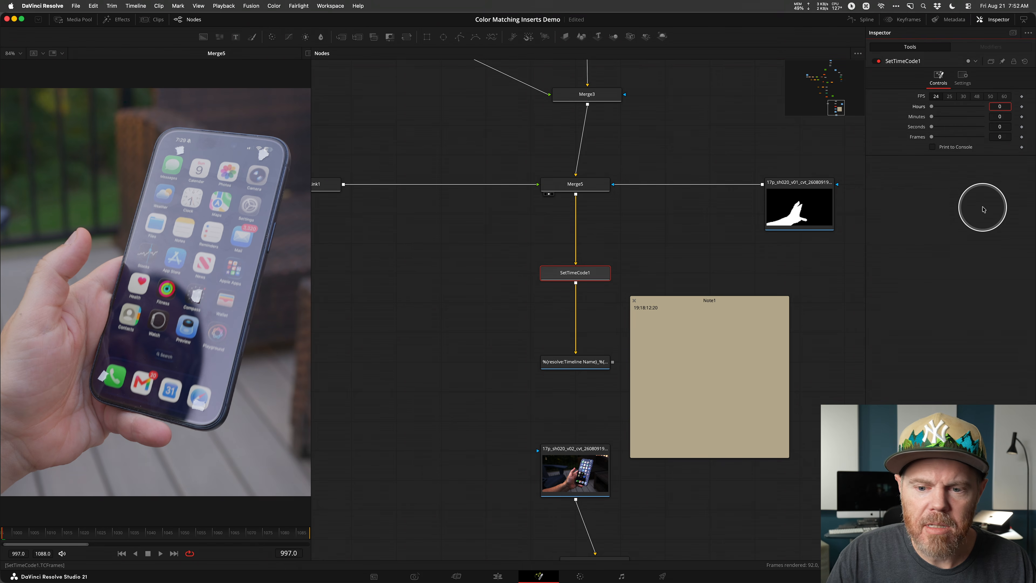
{"action": "type", "text": "19"}
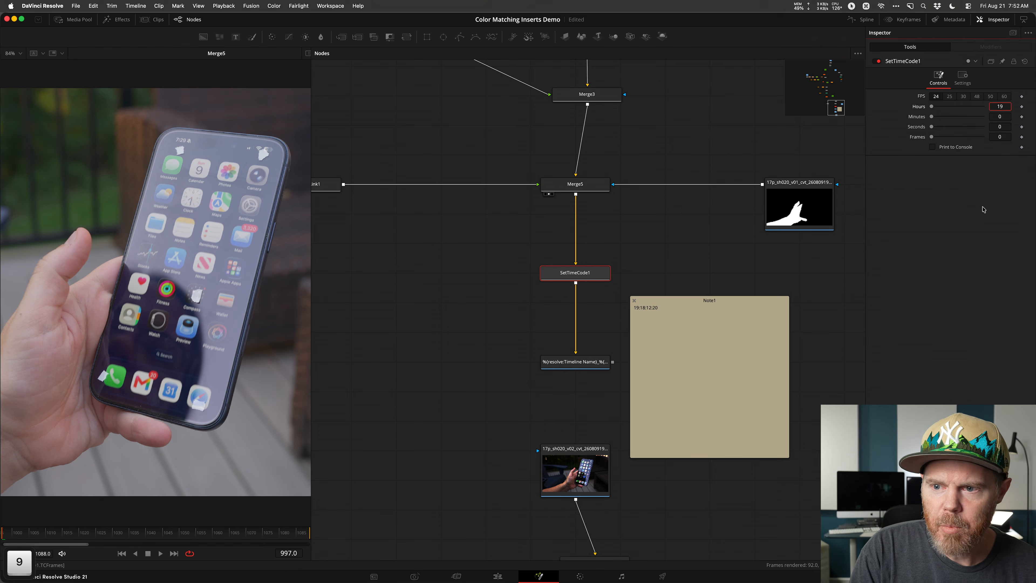
{"action": "key", "text": "Tab"}
{"action": "type", "text": "18"}
{"action": "key", "text": "Tab"}
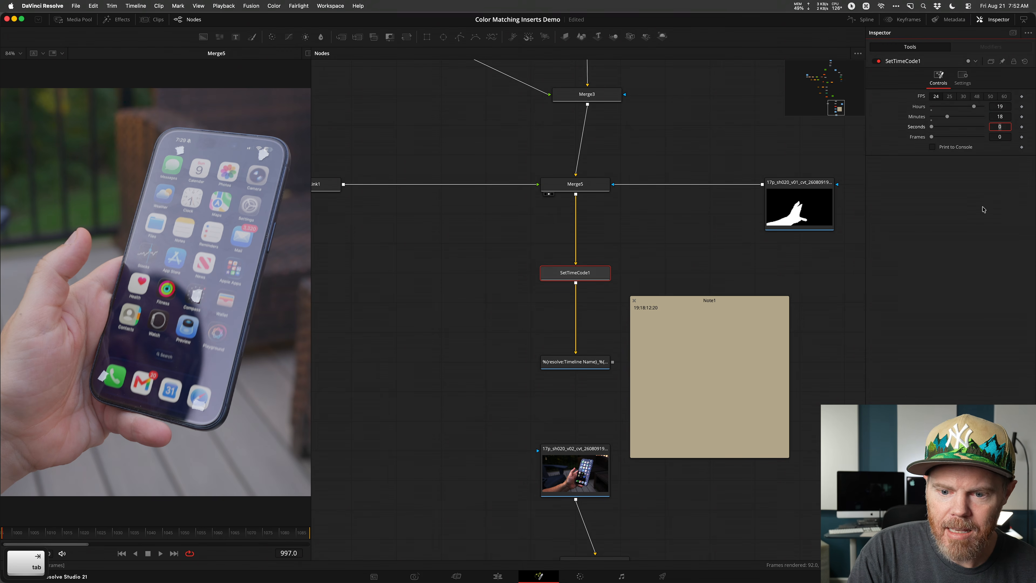
{"action": "type", "text": "12"}
{"action": "key", "text": "Tab"}
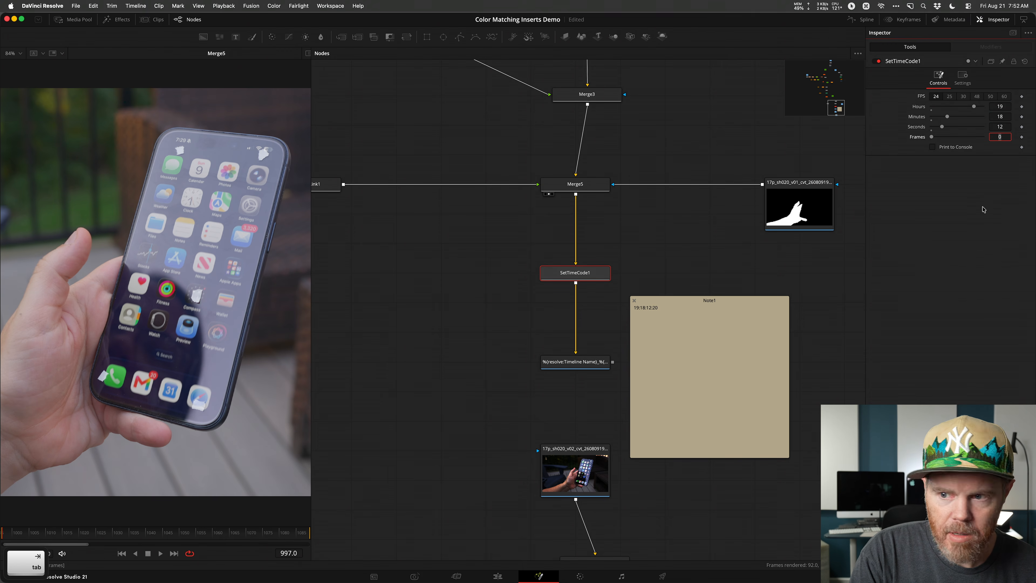
{"action": "type", "text": "20"}
{"action": "key", "text": "ctrl"}
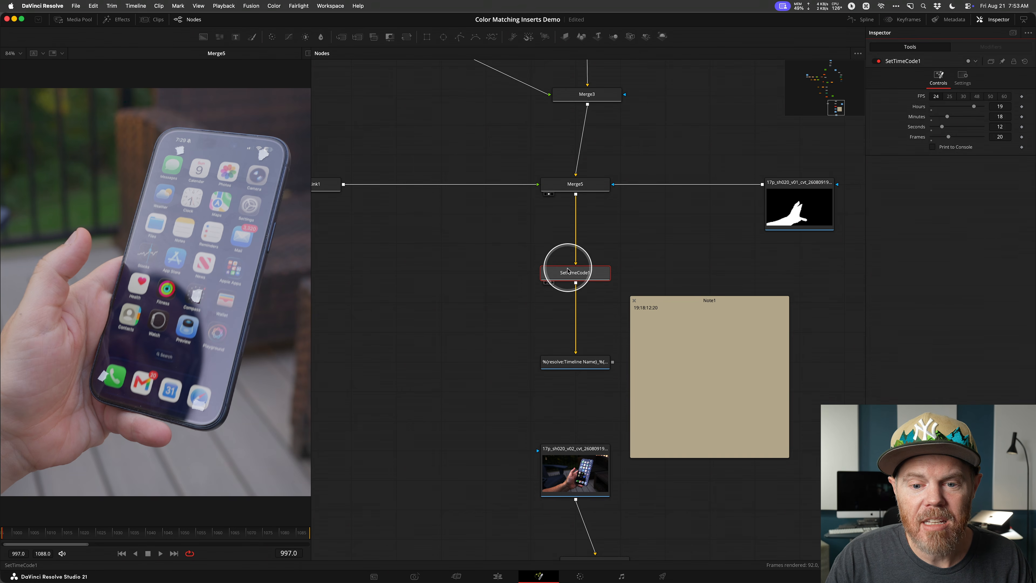
- Load SetTimeCode1 in the viewer and examine the TimeCode value in its metadata overlay
{"action": "key", "text": "1"}
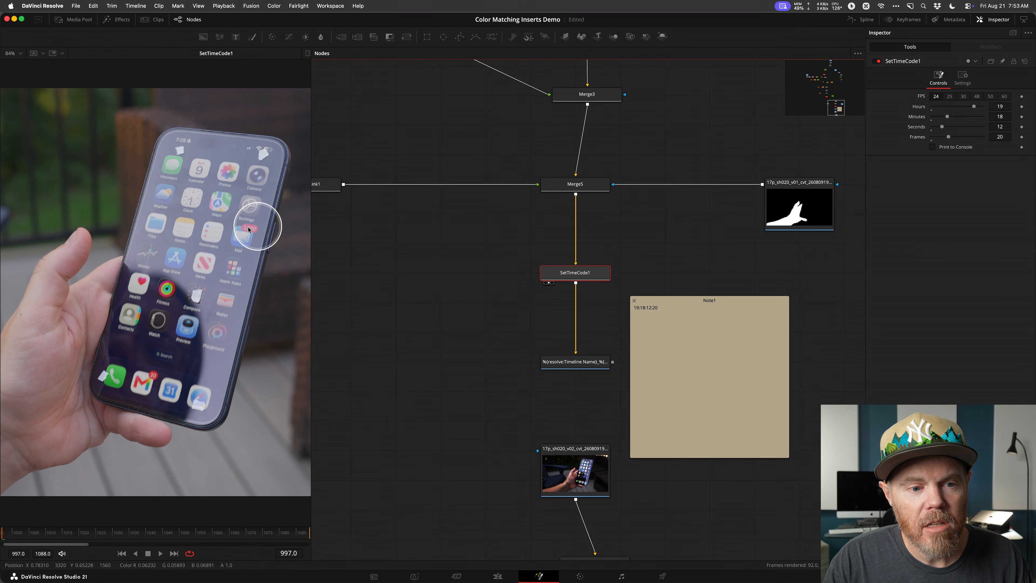
{"action": "key", "text": "v"}
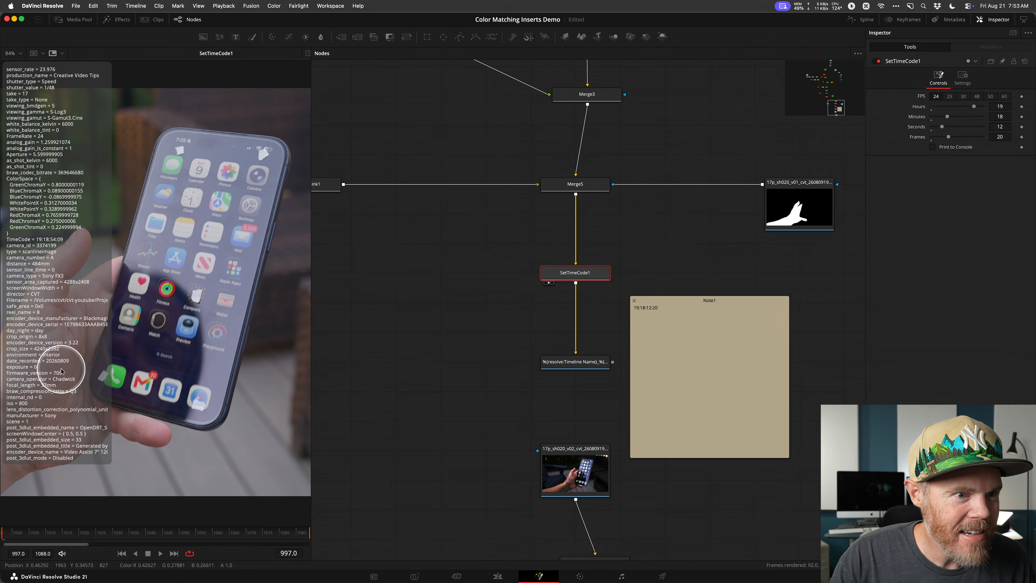
{"action": "scroll", "coordinate": [68, 346], "scroll_direction": "down", "scroll_amount": 2}
{"action": "scroll", "coordinate": [68, 346], "scroll_direction": "down", "scroll_amount": 3}
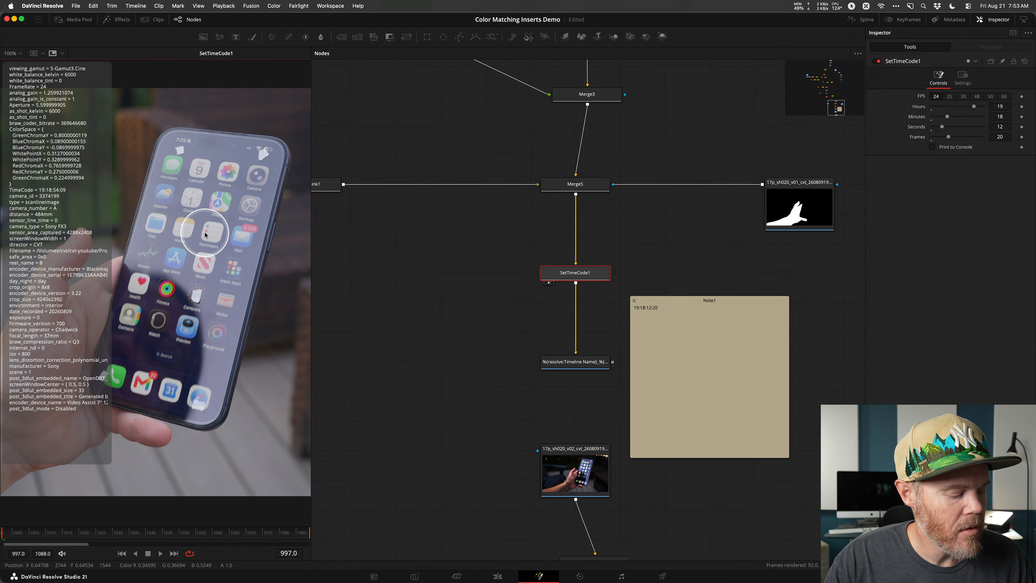
{"action": "key", "text": "v"}
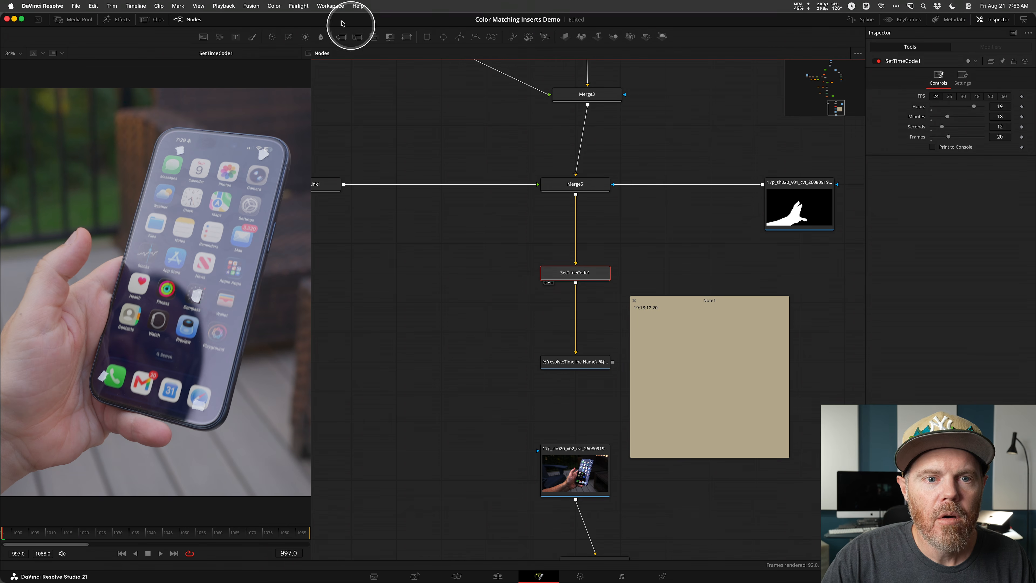
- Open the console beside the note and enable Print to Console on the SetTimeCode1 node
{"action": "left_click", "coordinate": [327, 7]}
{"action": "left_click", "coordinate": [347, 288]}
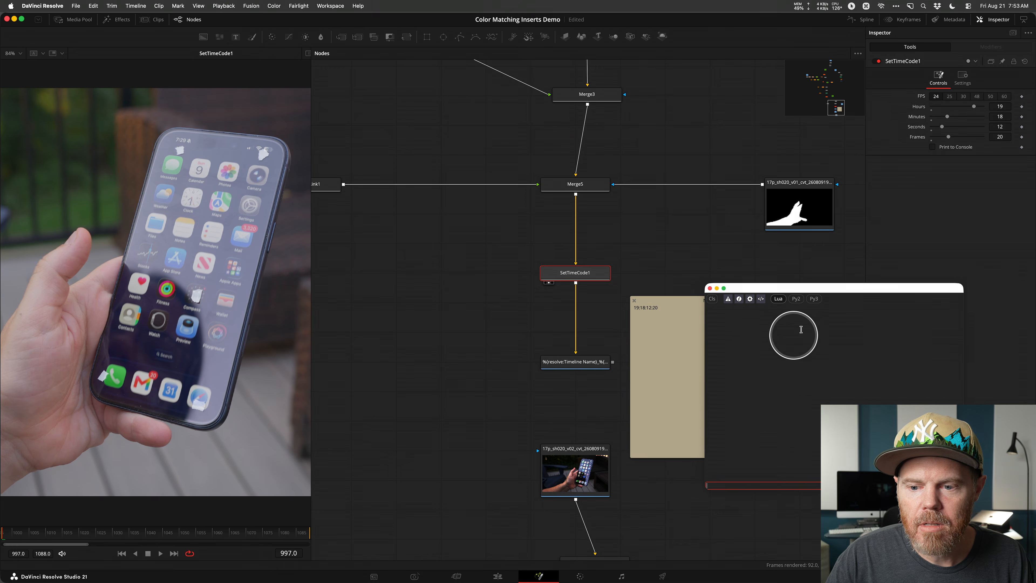
{"action": "left_click_drag", "start_coordinate": [816, 288], "coordinate": [878, 308]}
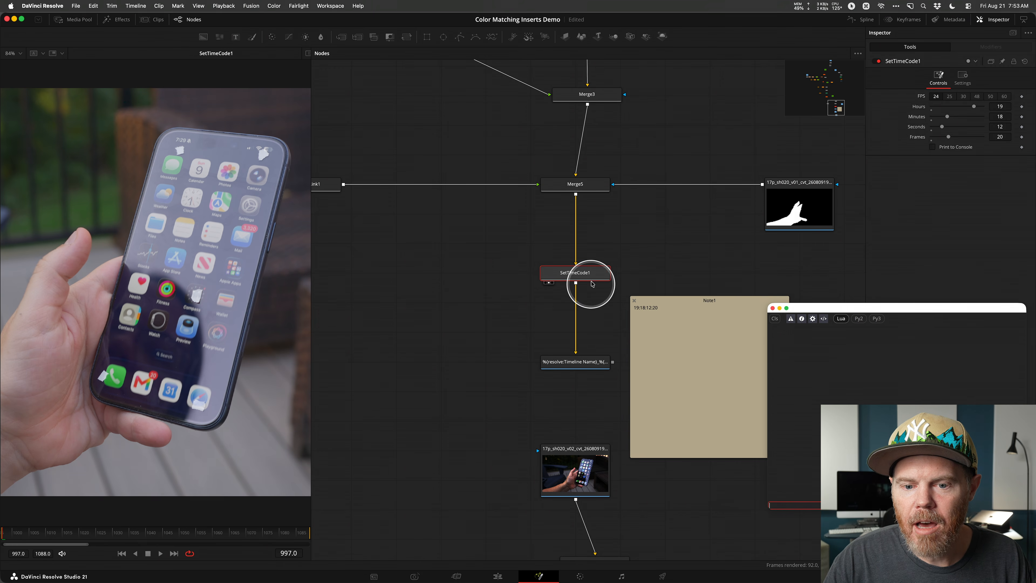
{"action": "left_click", "coordinate": [945, 146]}
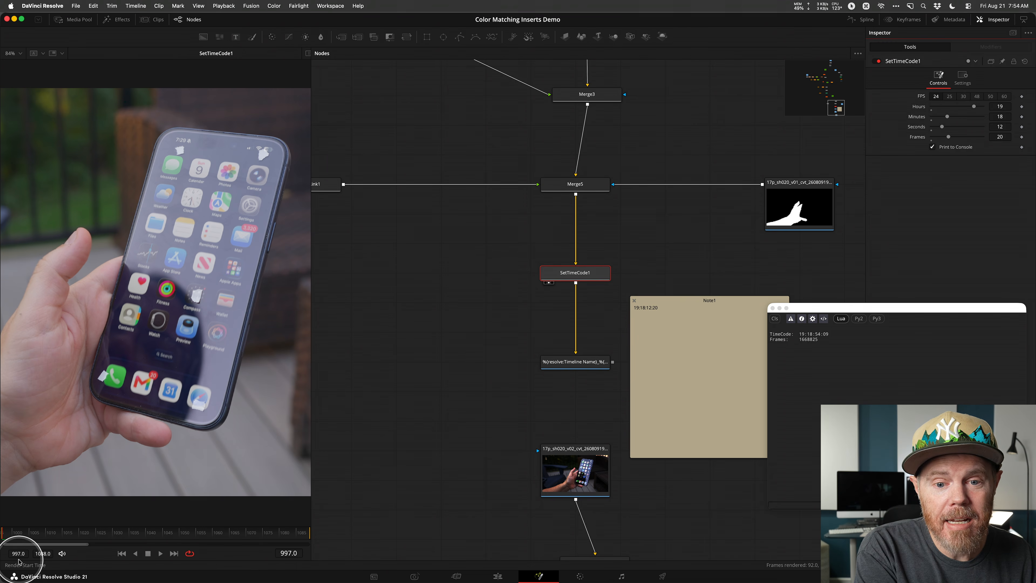
- Check the project's Fusion default start frame, and give SetTimeCode1's Frames value the expression (-997)+20
{"action": "key", "text": "shift+9"}
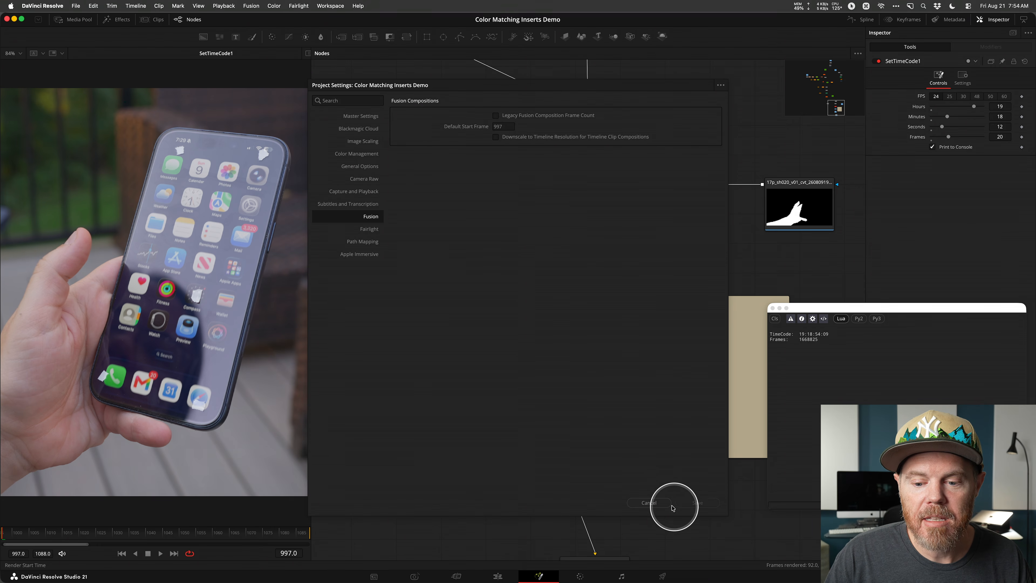
{"action": "left_click", "coordinate": [654, 502]}
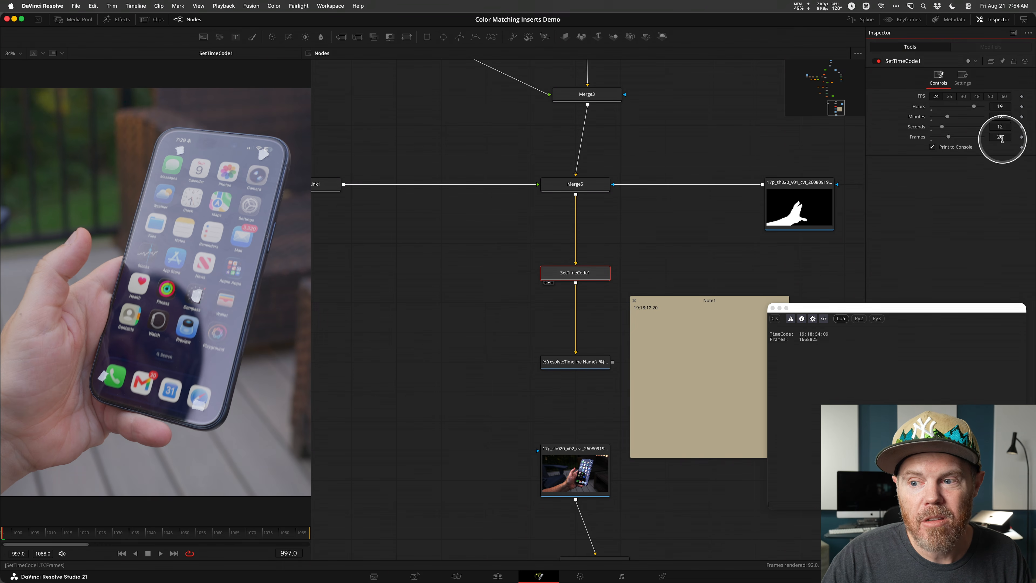
{"action": "right_click", "coordinate": [916, 138]}
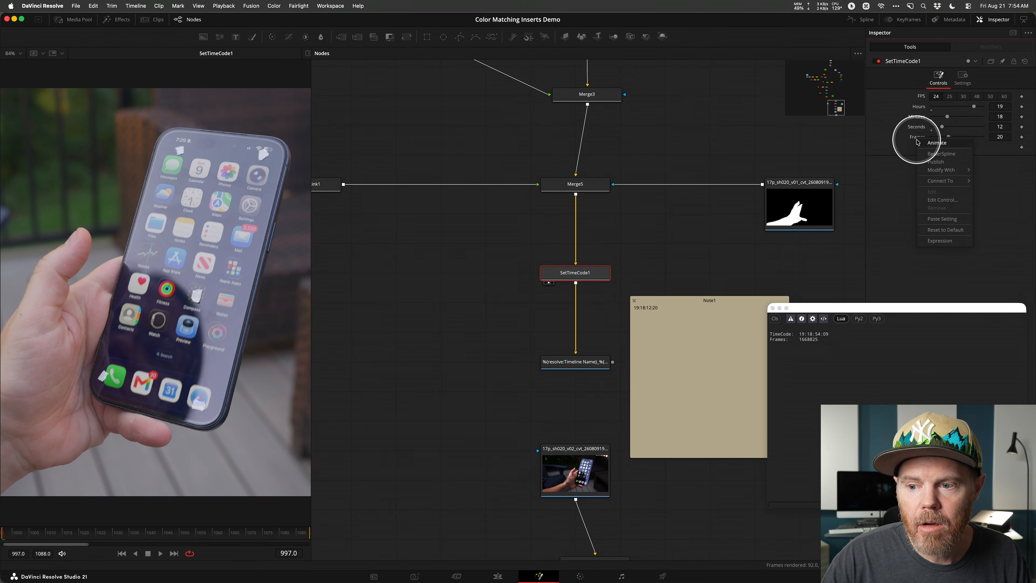
{"action": "left_click", "coordinate": [939, 240]}
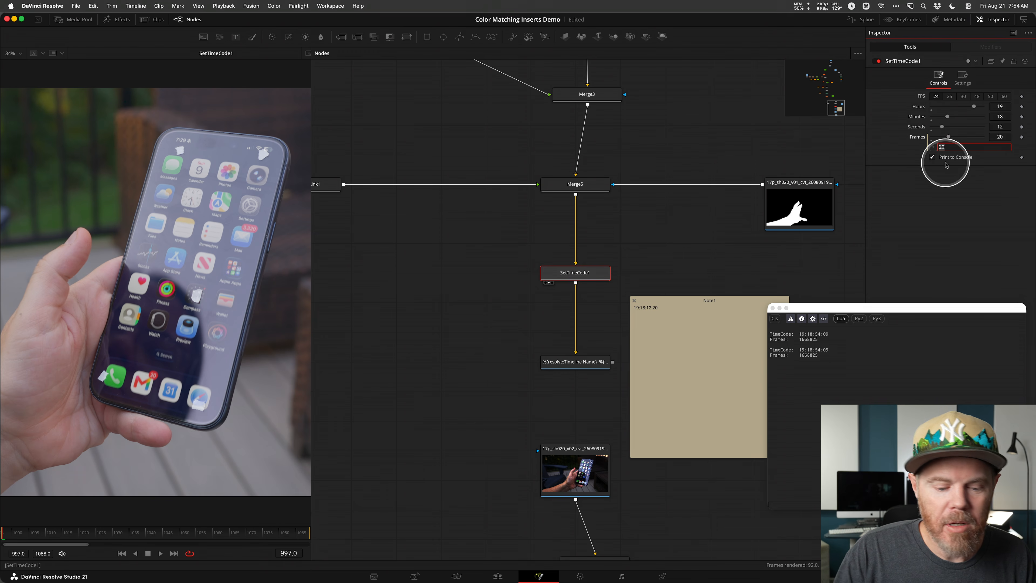
{"action": "key", "text": "BackSpace"}
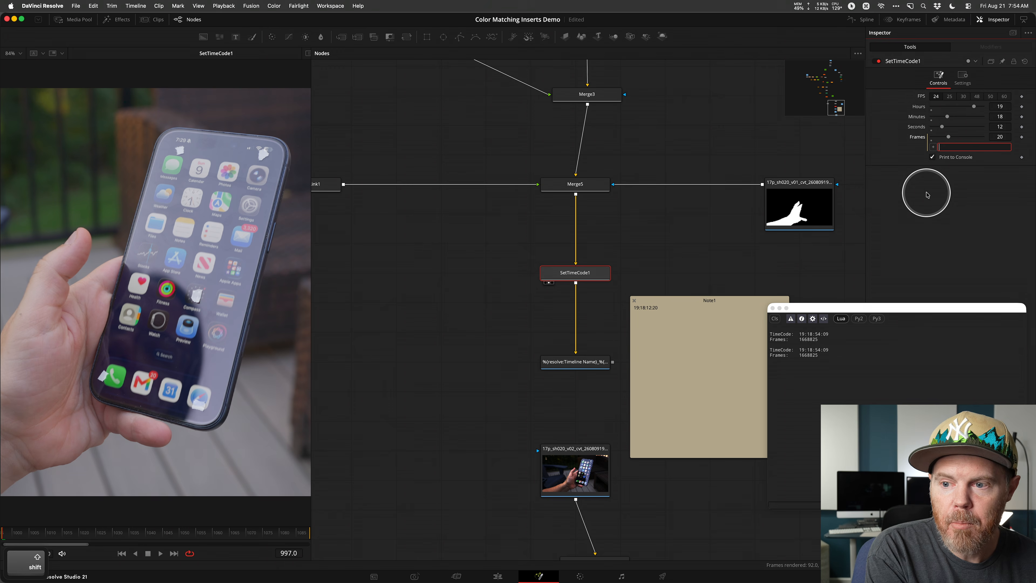
{"action": "type", "text": "(-"}
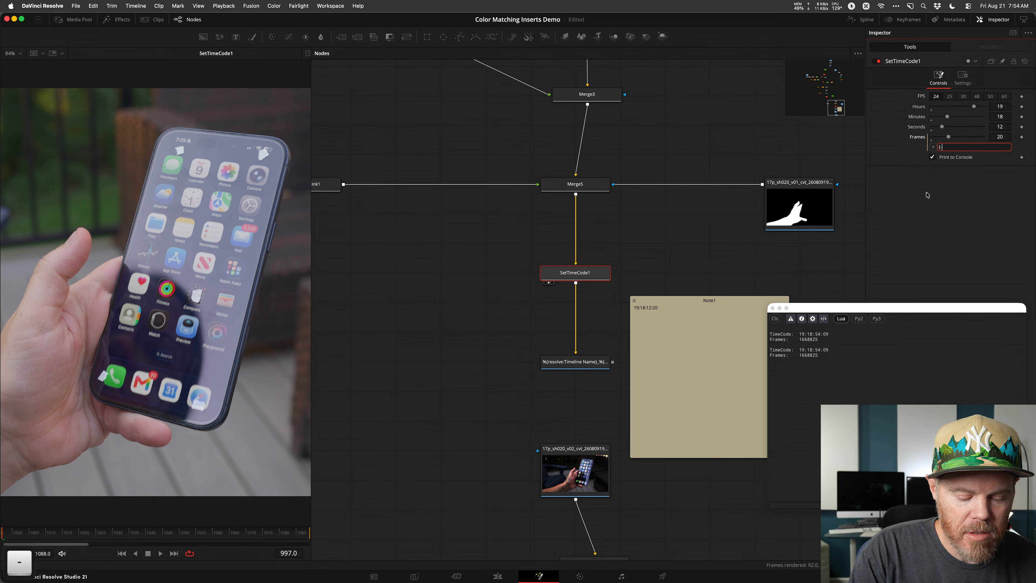
{"action": "type", "text": "997"}
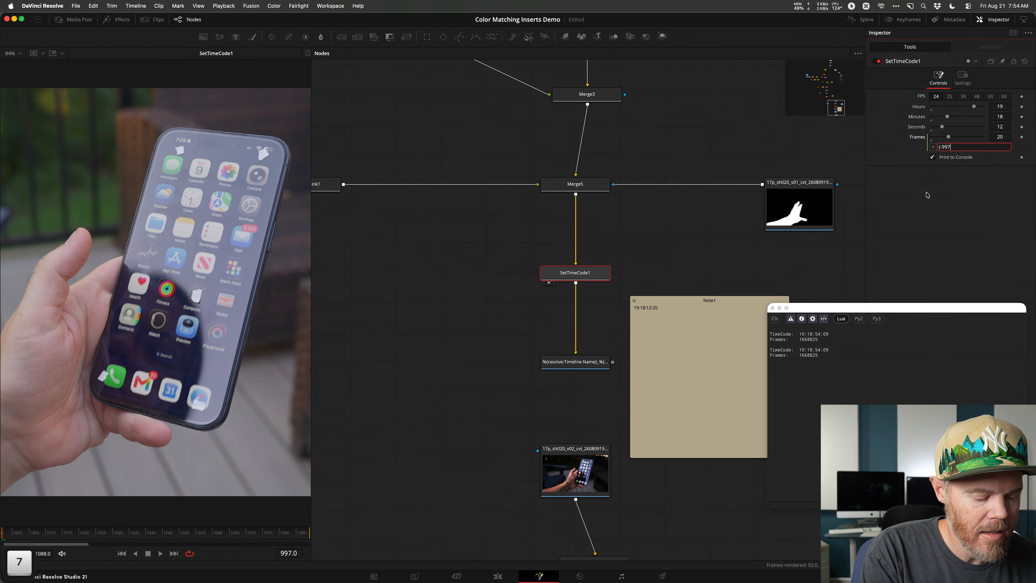
{"action": "type", "text": ")"}
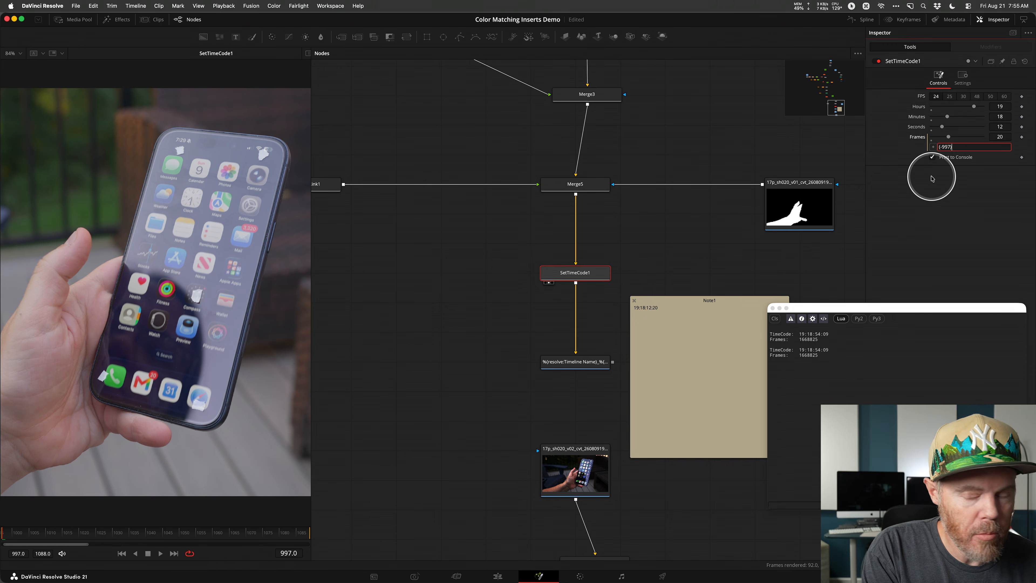
{"action": "type", "text": "+20"}
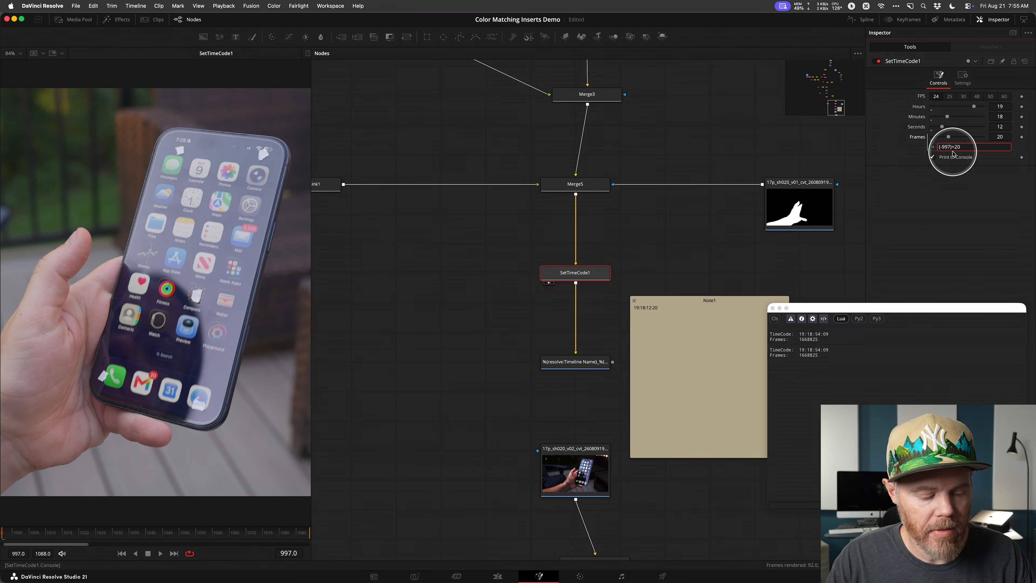
{"action": "key", "text": "Return"}
{"action": "key", "text": "ctrl"}
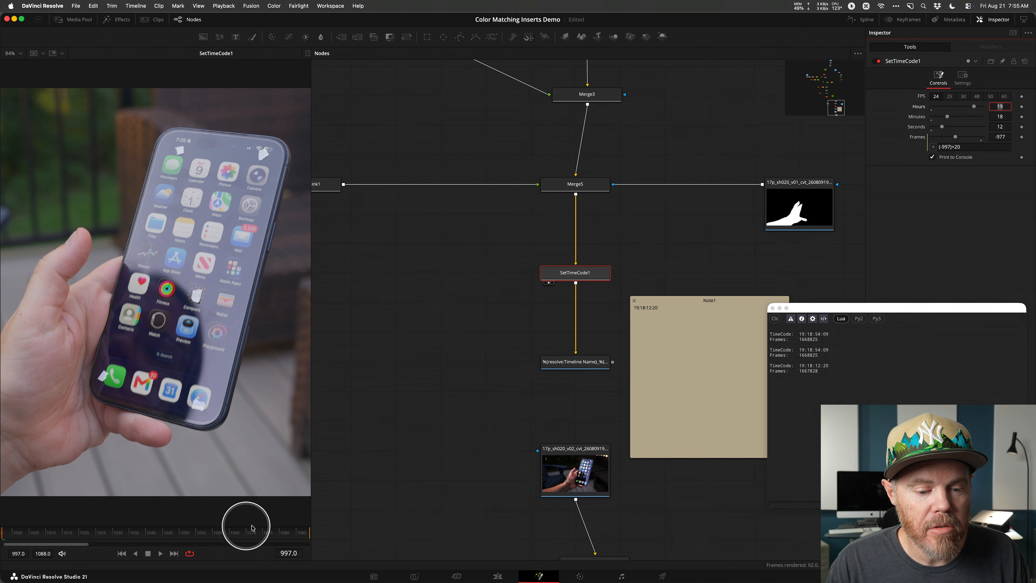
- Move the Fusion playhead to frame 1070 and switch to the Edit page to compare the clip's source timecode
{"action": "left_click", "coordinate": [247, 535]}
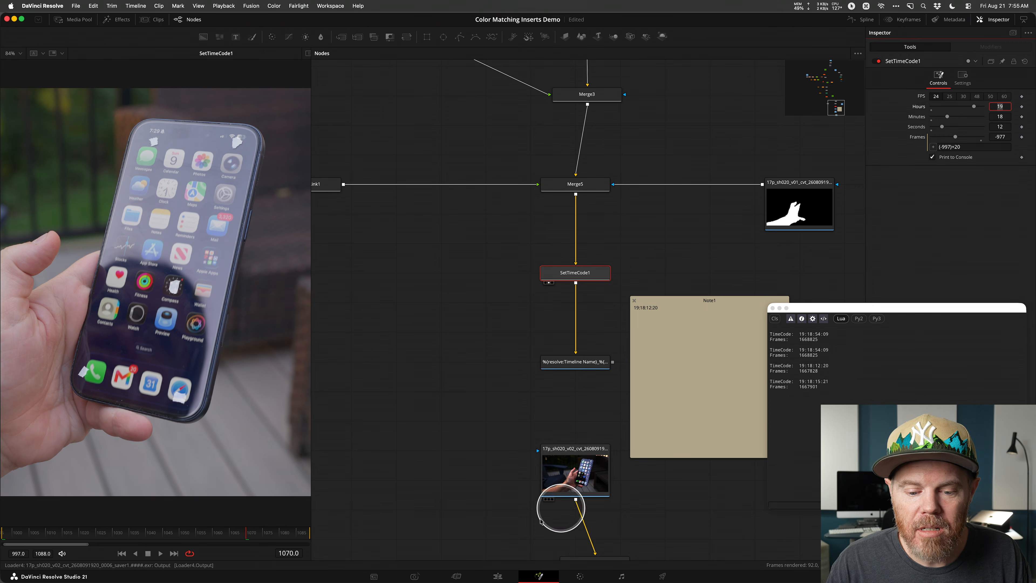
{"action": "left_click", "coordinate": [498, 576]}
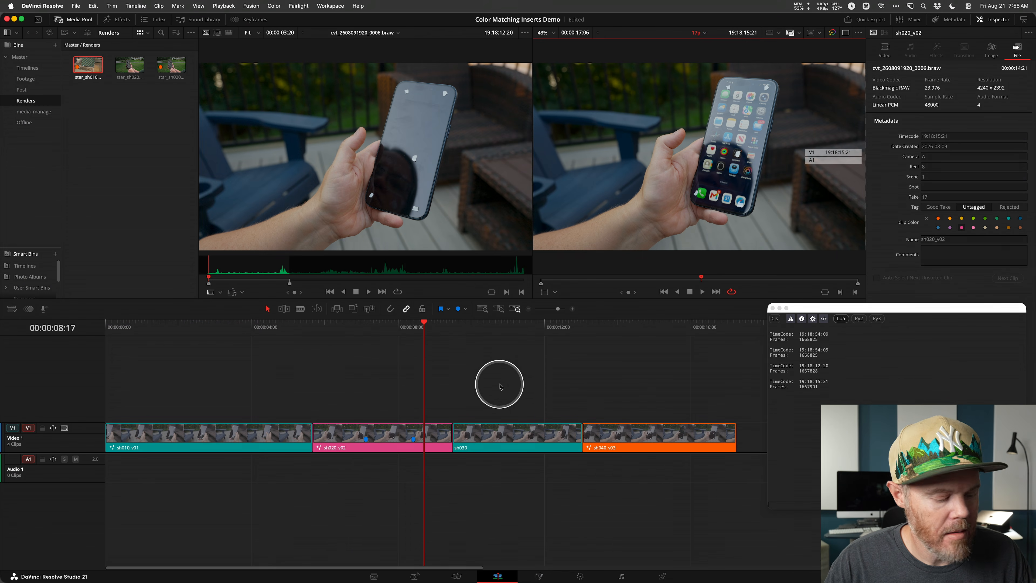
- Return to the Fusion page and render the saver node fed by SetTimeCode1
{"action": "key", "text": "f"}
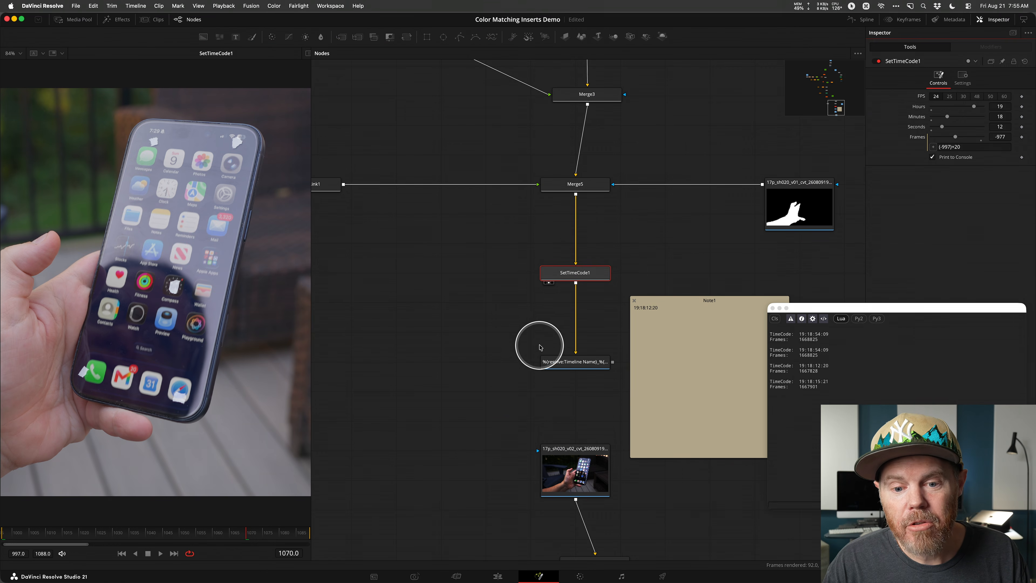
{"action": "left_click", "coordinate": [587, 362]}
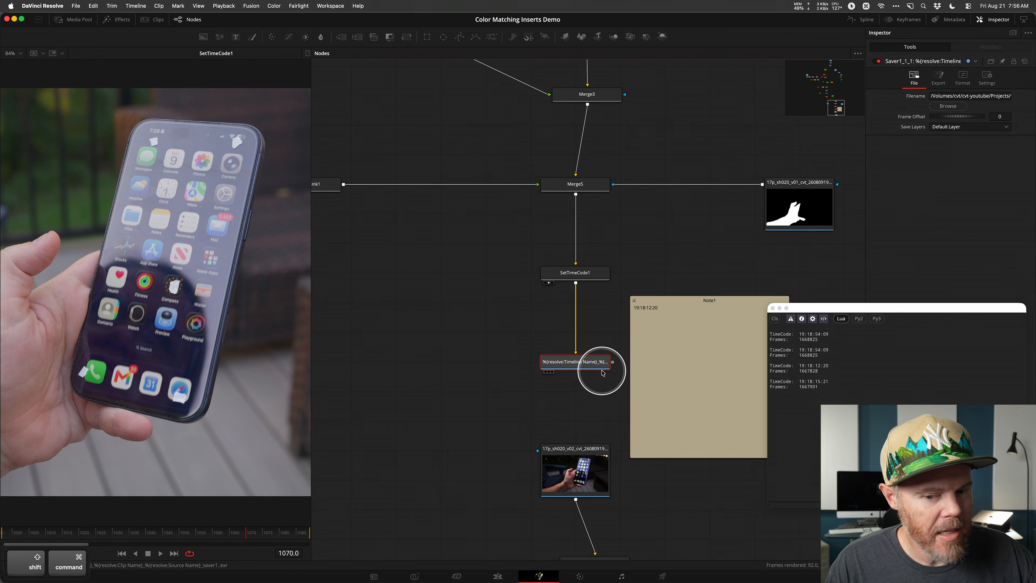
{"action": "key", "text": "shift+super+r"}
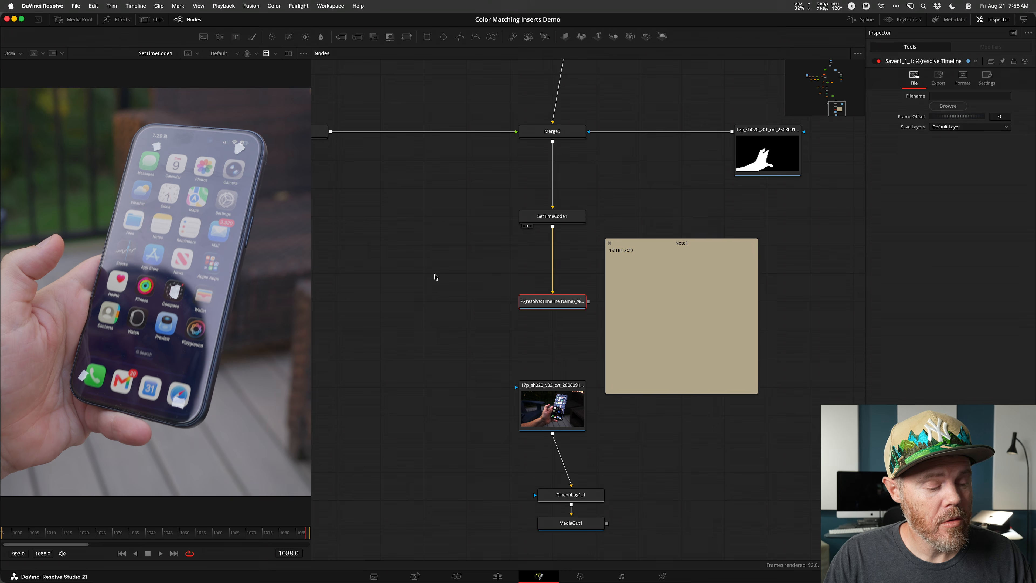
{"action": "left_click", "coordinate": [74, 19]}
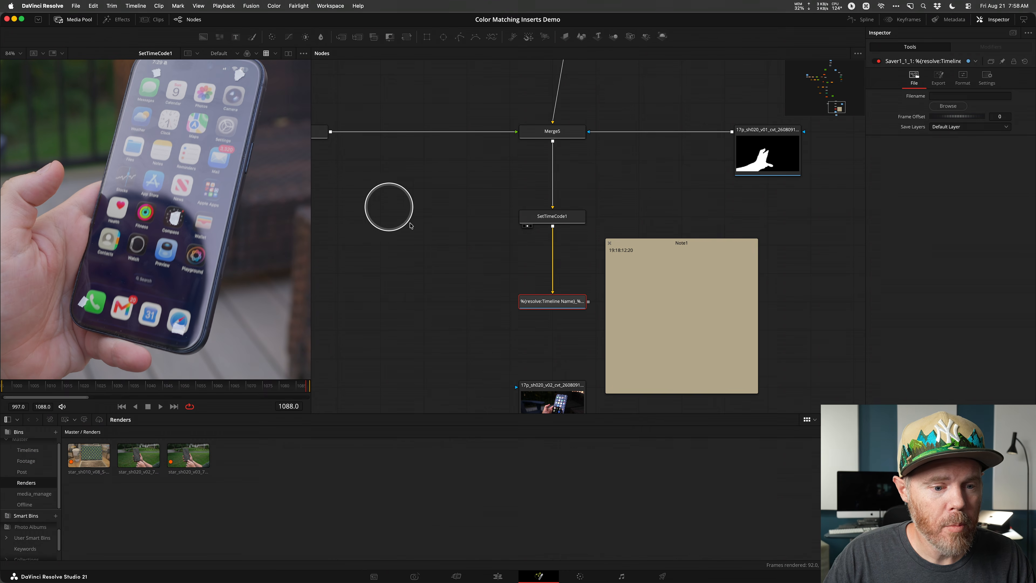
{"action": "key", "text": "super+Tab"}
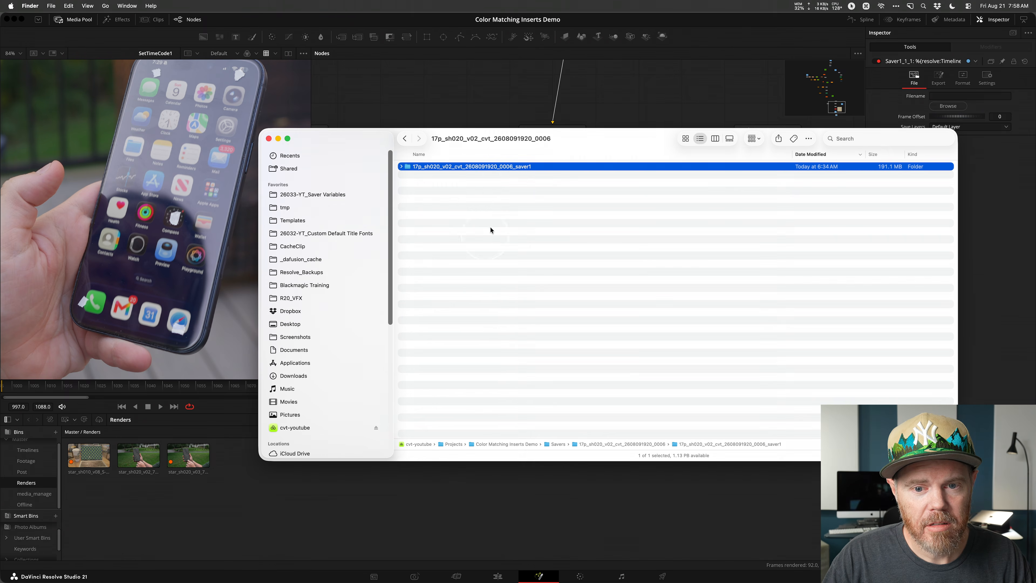
{"action": "left_click", "coordinate": [401, 167]}
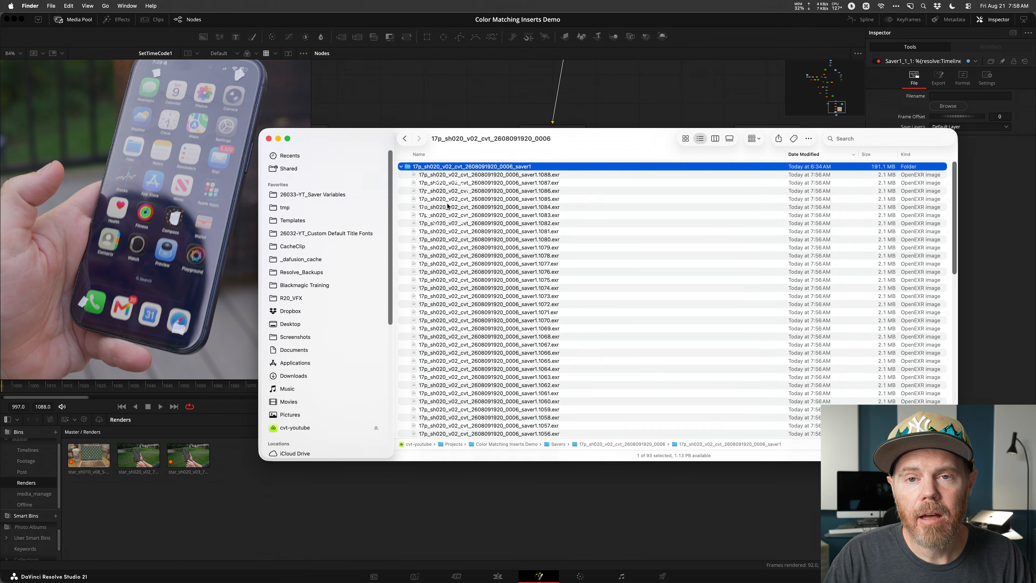
{"action": "left_click", "coordinate": [401, 168]}
{"action": "left_click_drag", "start_coordinate": [407, 169], "coordinate": [326, 503]}
{"action": "left_click", "coordinate": [367, 502]}
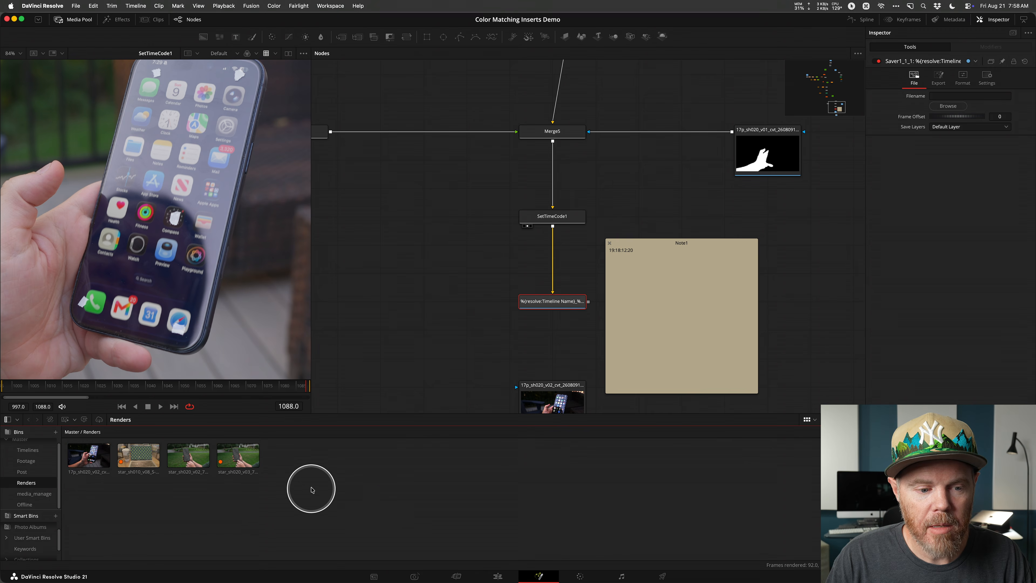
- Show the Renders bin as a detailed list and widen the Start TC column to check the imported render's start timecode
{"action": "left_click", "coordinate": [814, 420]}
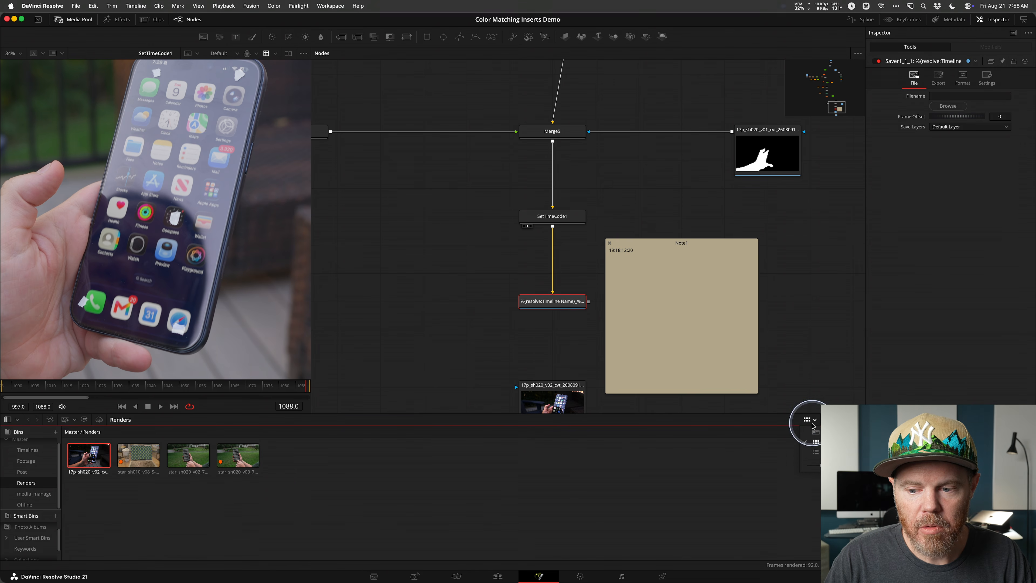
{"action": "left_click", "coordinate": [816, 451]}
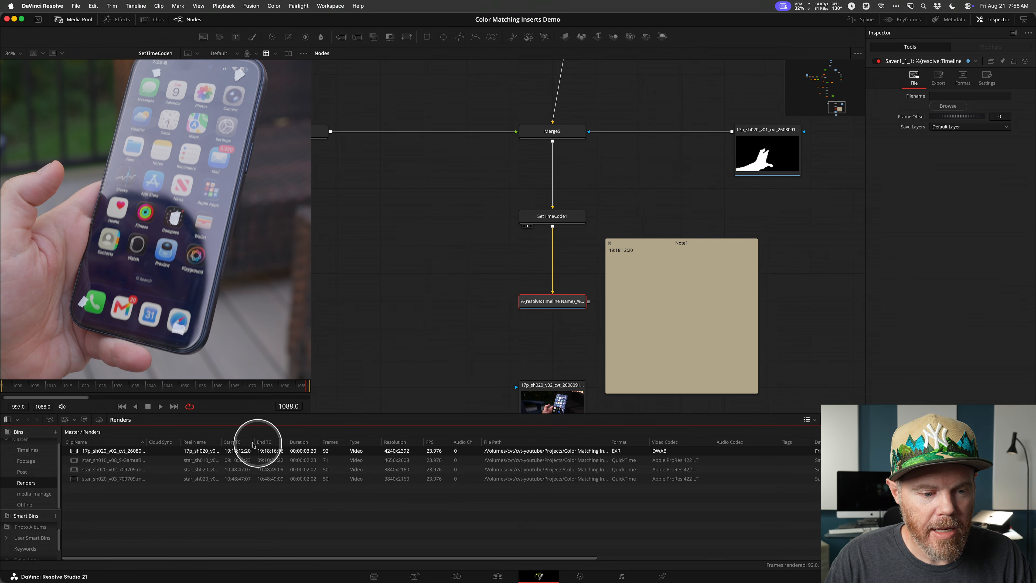
{"action": "left_click_drag", "start_coordinate": [255, 442], "coordinate": [289, 441]}
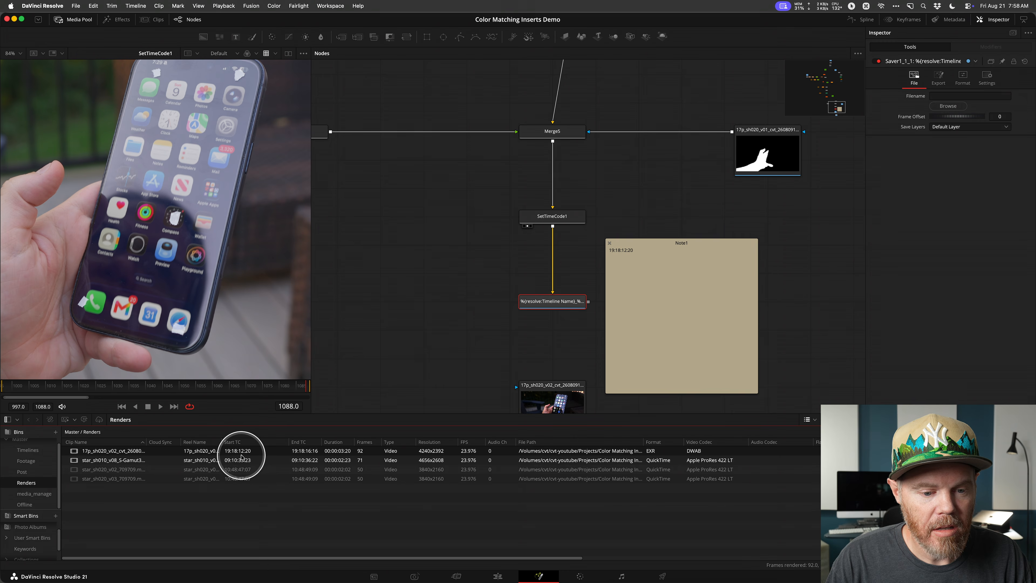